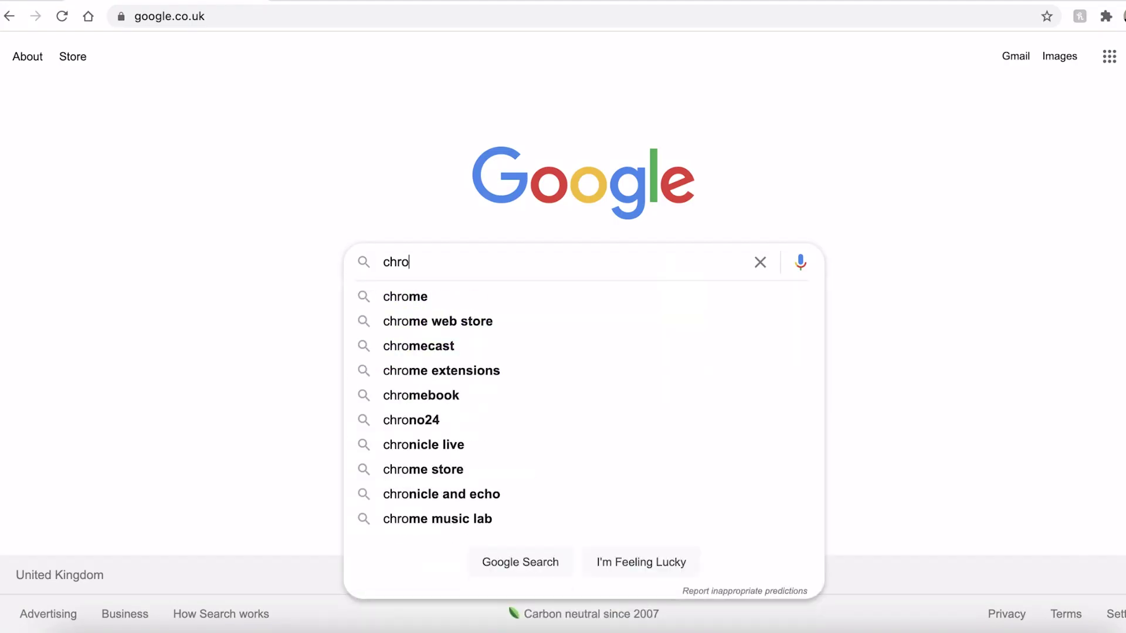
- Open the Chrome Web Store from a search and search the store for 'veed'
{"action": "type", "text": "me web s"}
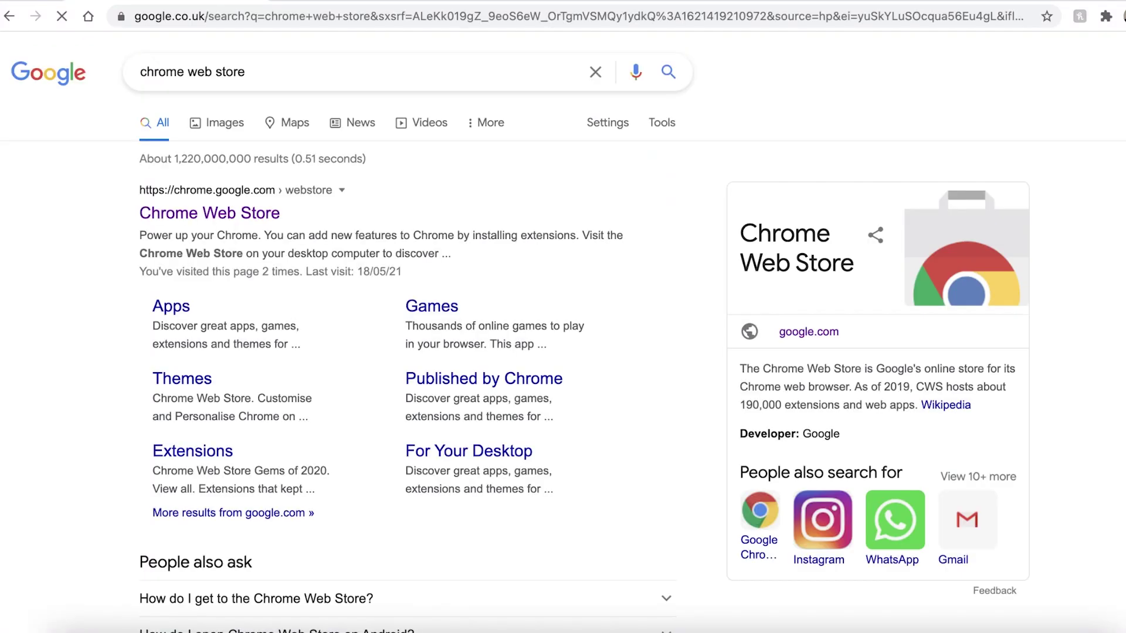
{"action": "left_click", "coordinate": [222, 214]}
{"action": "left_click", "coordinate": [596, 213]}
{"action": "type", "text": "veed"}
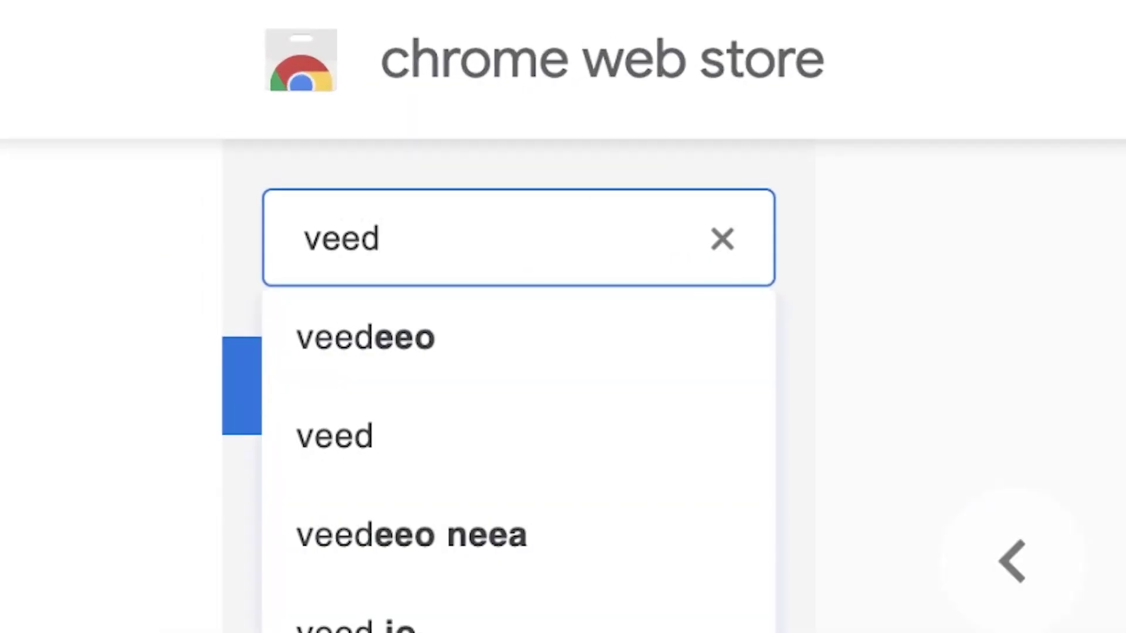
{"action": "key", "text": "Return"}
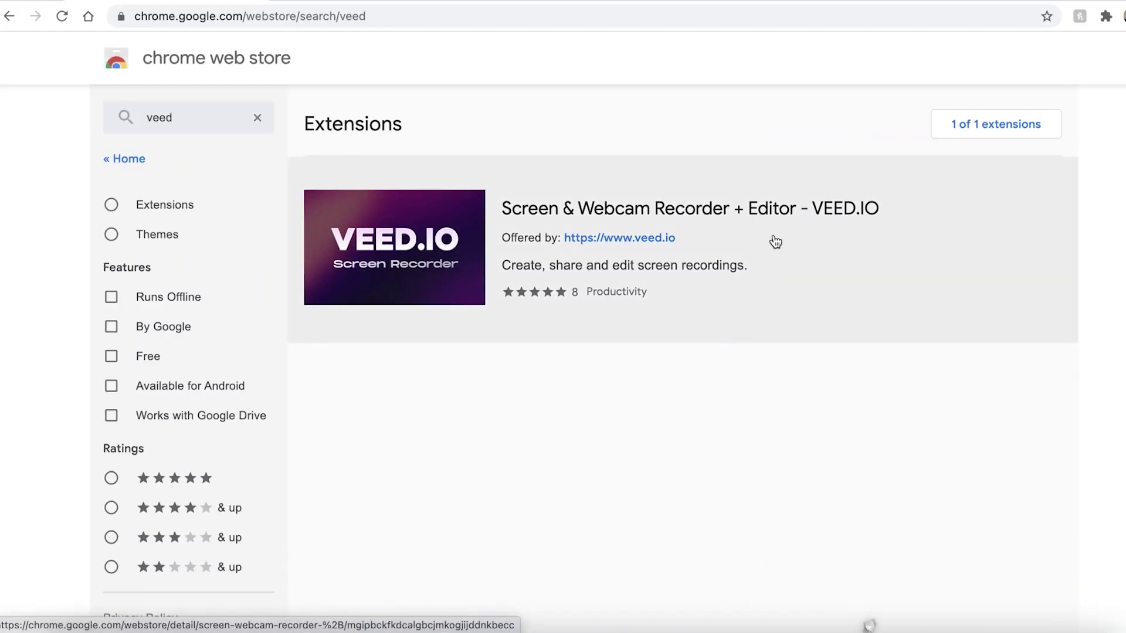
- Add the Screen & Webcam Recorder + Editor - VEED.IO extension to Chrome and pin it to the toolbar
{"action": "left_click", "coordinate": [775, 242]}
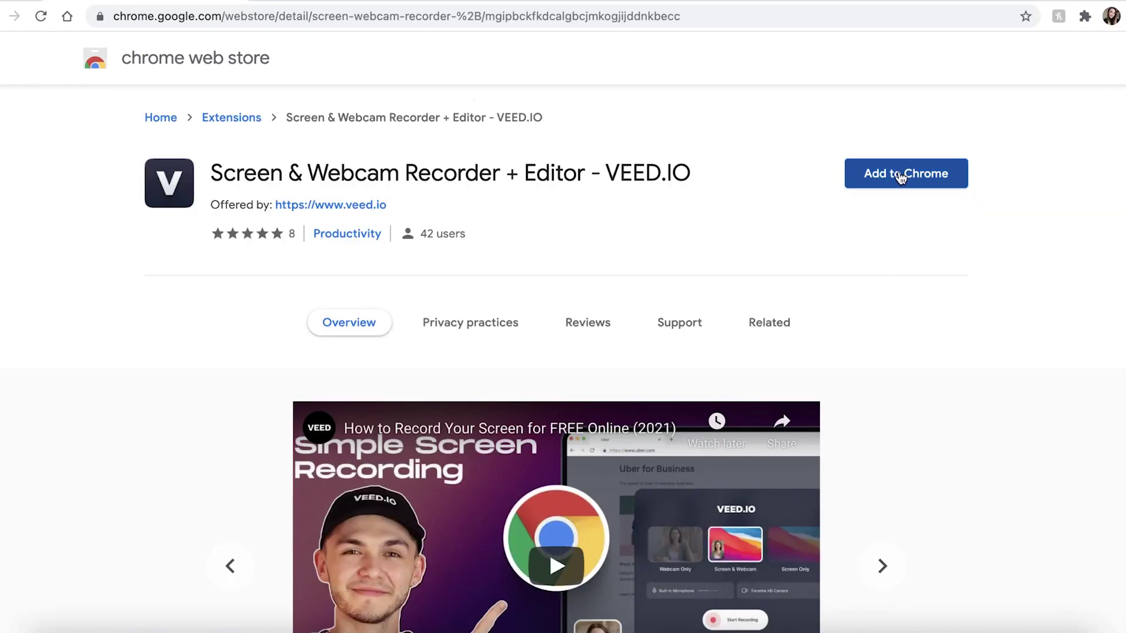
{"action": "left_click", "coordinate": [901, 176]}
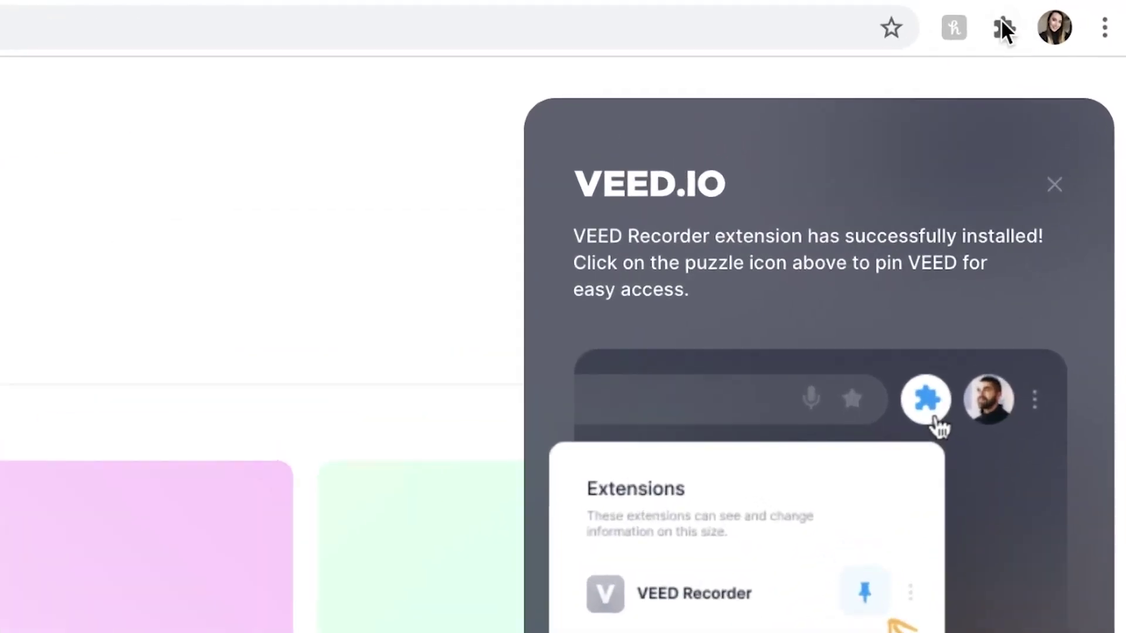
{"action": "left_click", "coordinate": [1001, 26]}
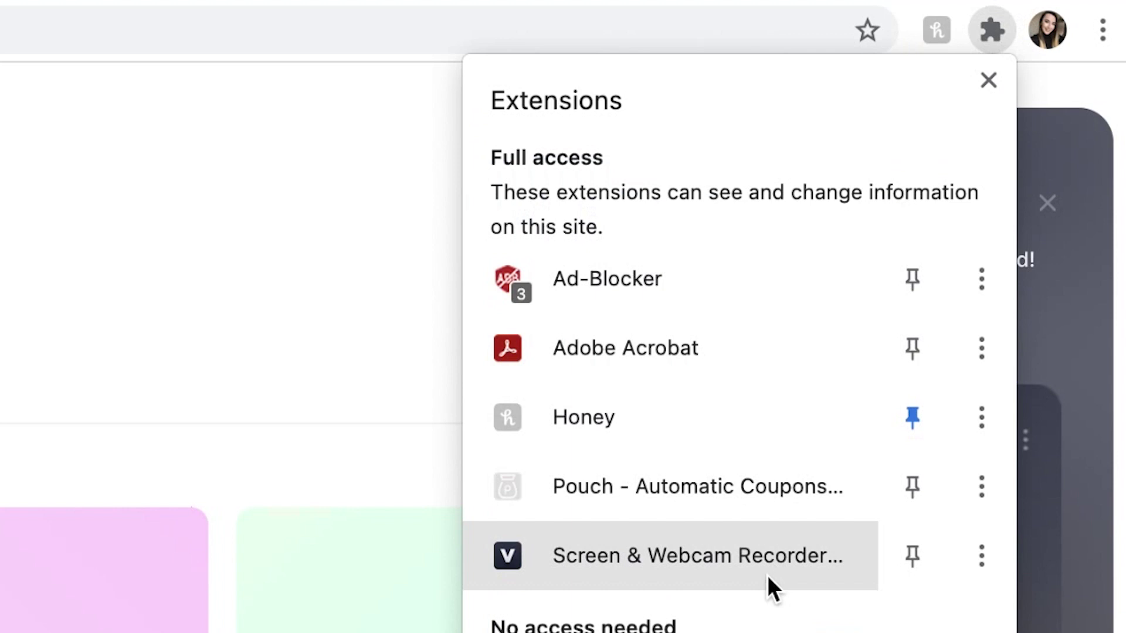
{"action": "left_click", "coordinate": [907, 554]}
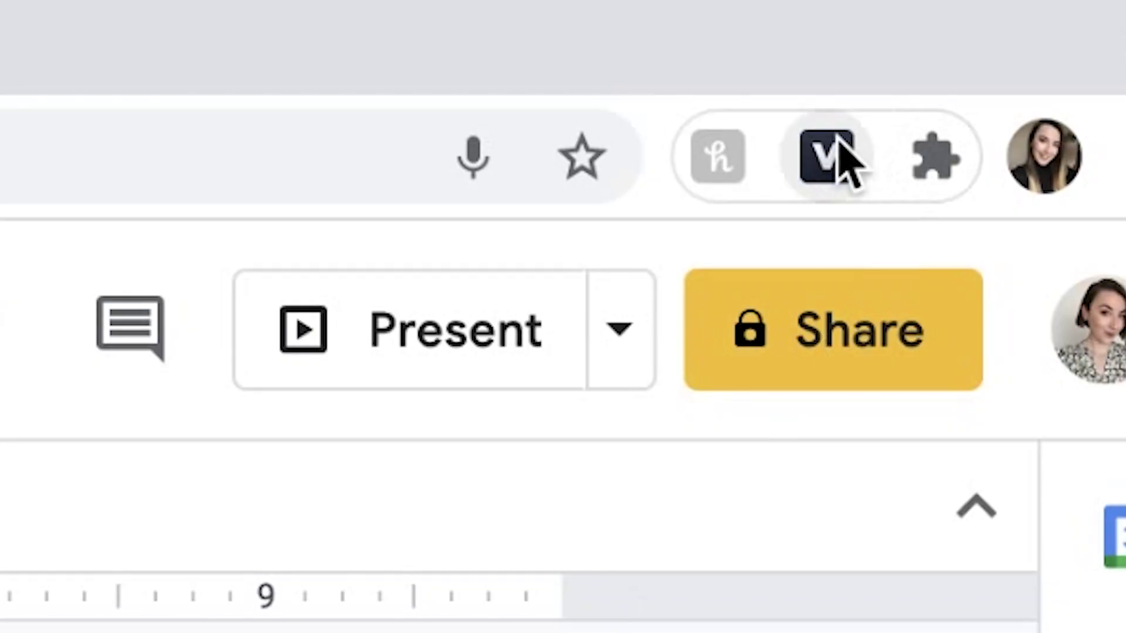
- Launch the VEED recorder panel over the WELCOME TO VEED slides
{"action": "left_click", "coordinate": [840, 143]}
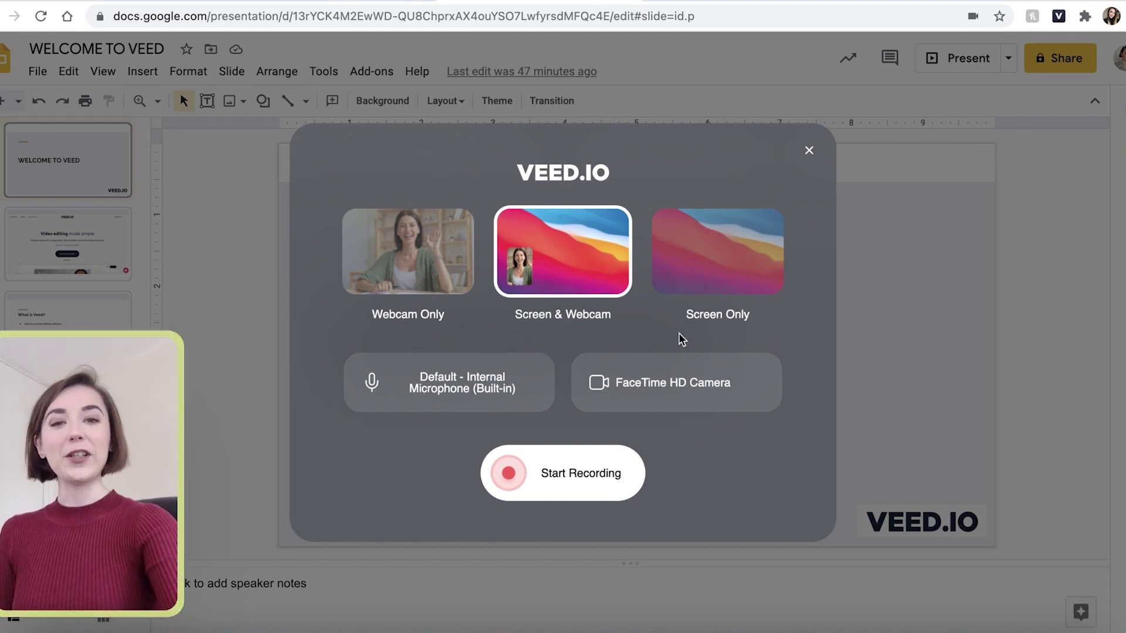
- Try Webcam Only and Screen & Webcam, move and enlarge the webcam bubble, then start a Screen Only recording
{"action": "left_click", "coordinate": [410, 258]}
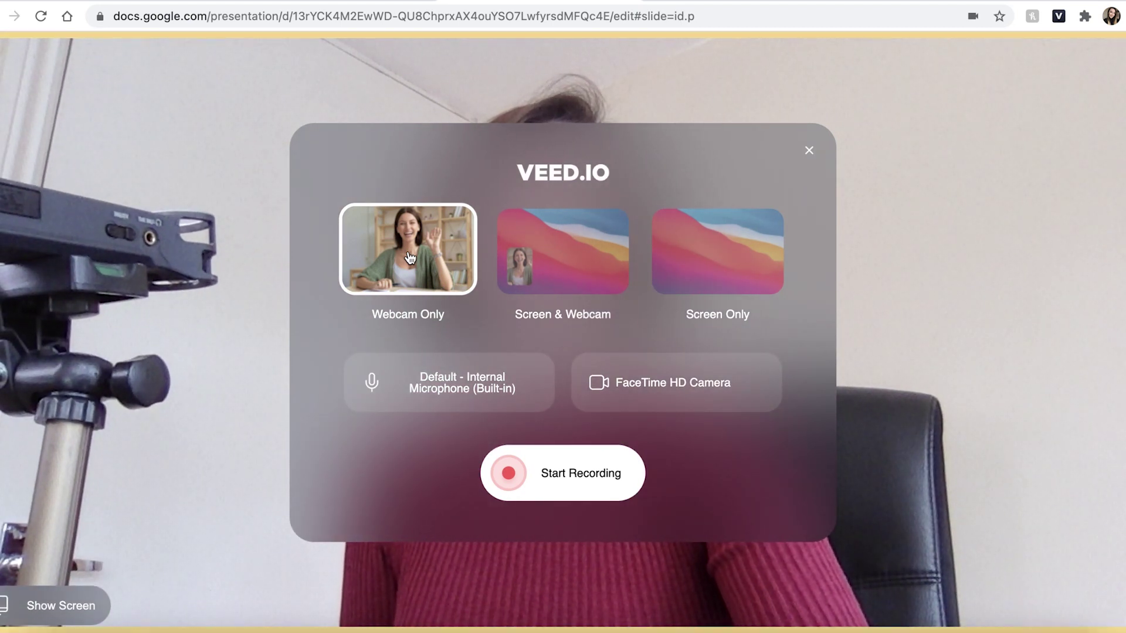
{"action": "left_click", "coordinate": [585, 277]}
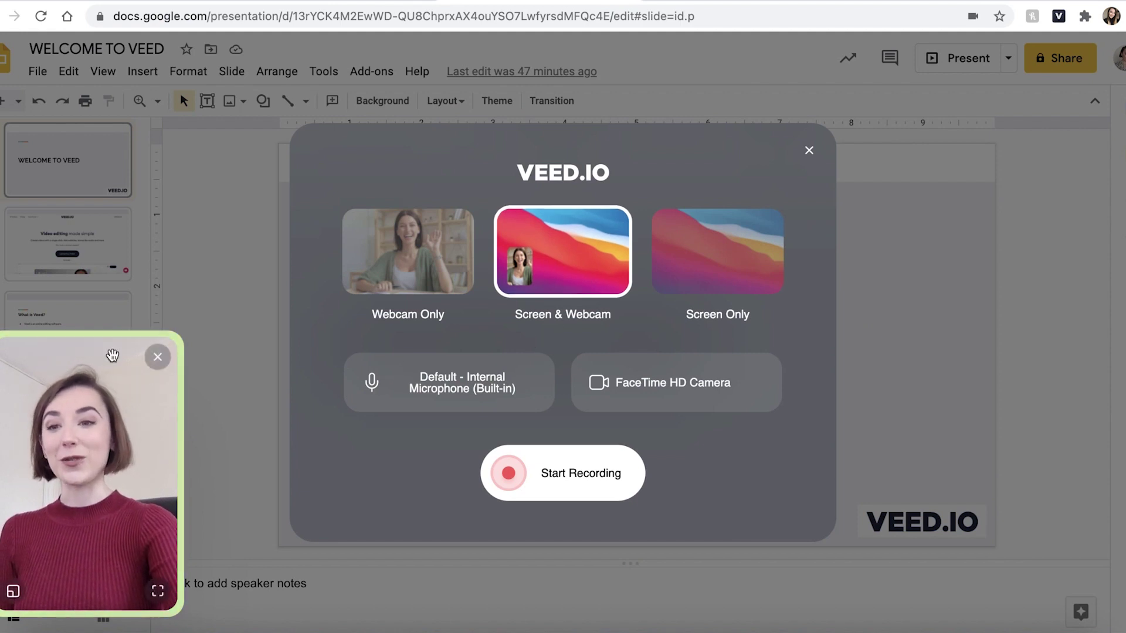
{"action": "left_click_drag", "start_coordinate": [65, 391], "coordinate": [116, 220]}
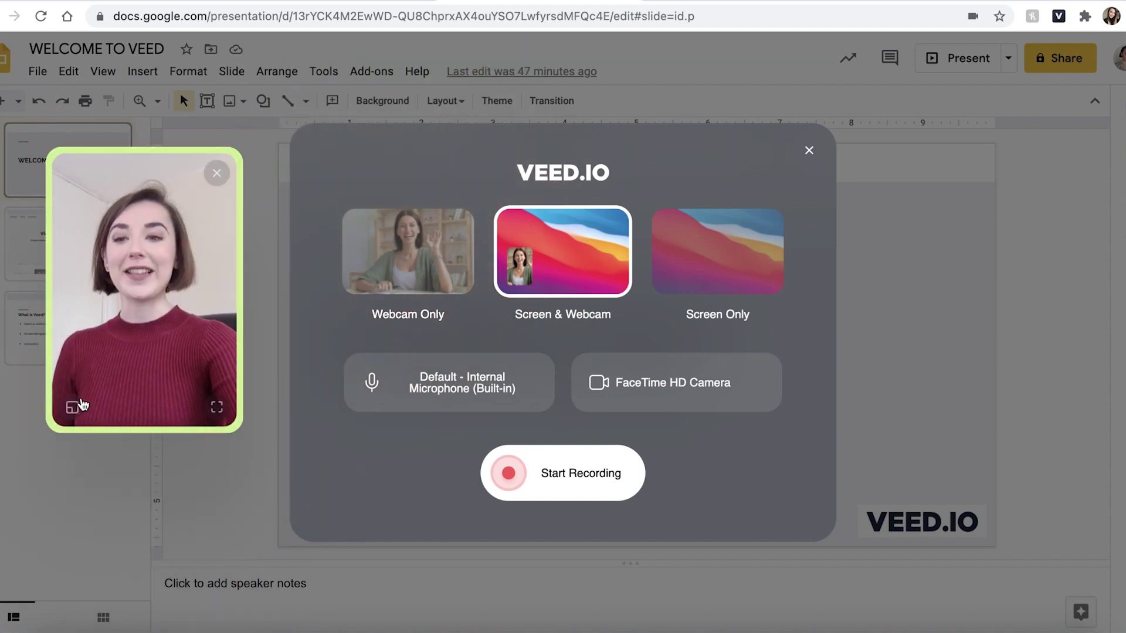
{"action": "left_click", "coordinate": [71, 418]}
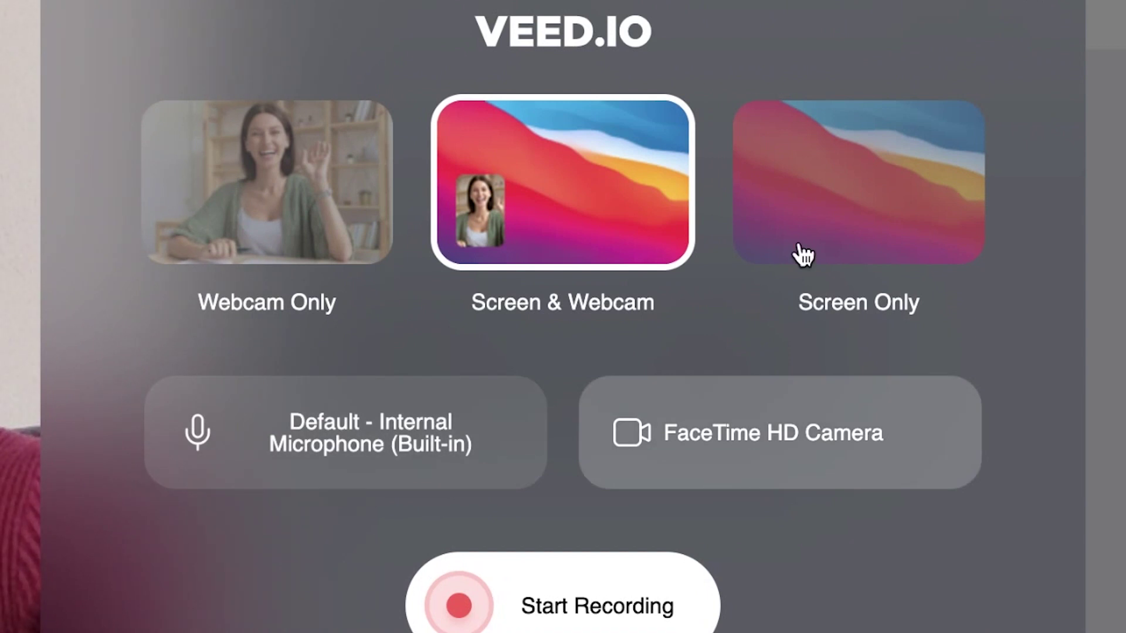
{"action": "left_click", "coordinate": [815, 204]}
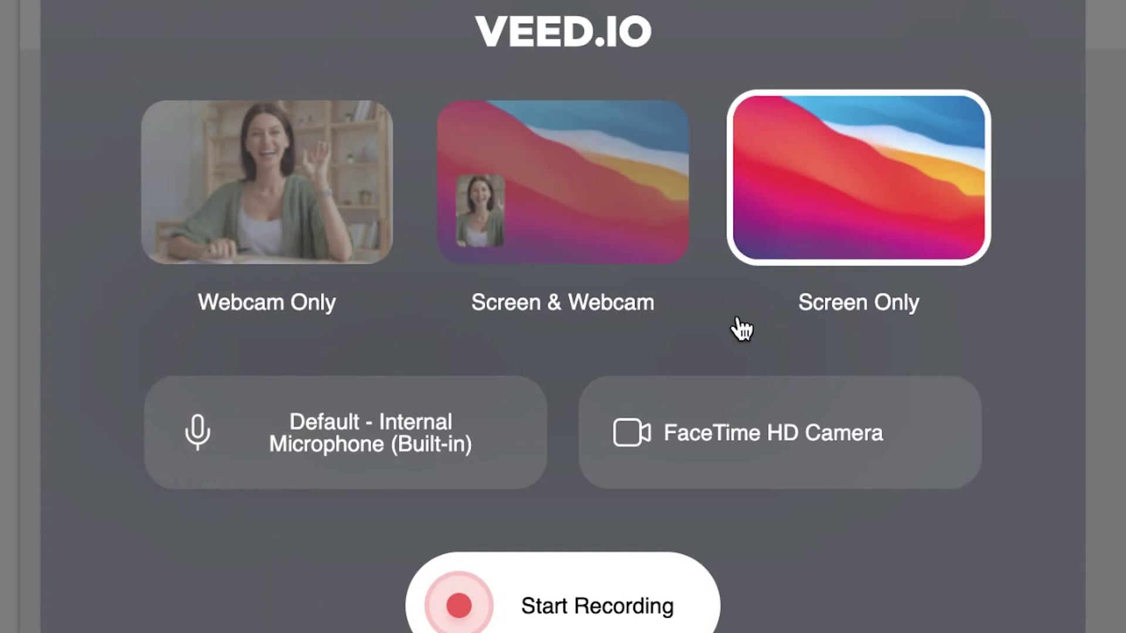
{"action": "left_click", "coordinate": [560, 622]}
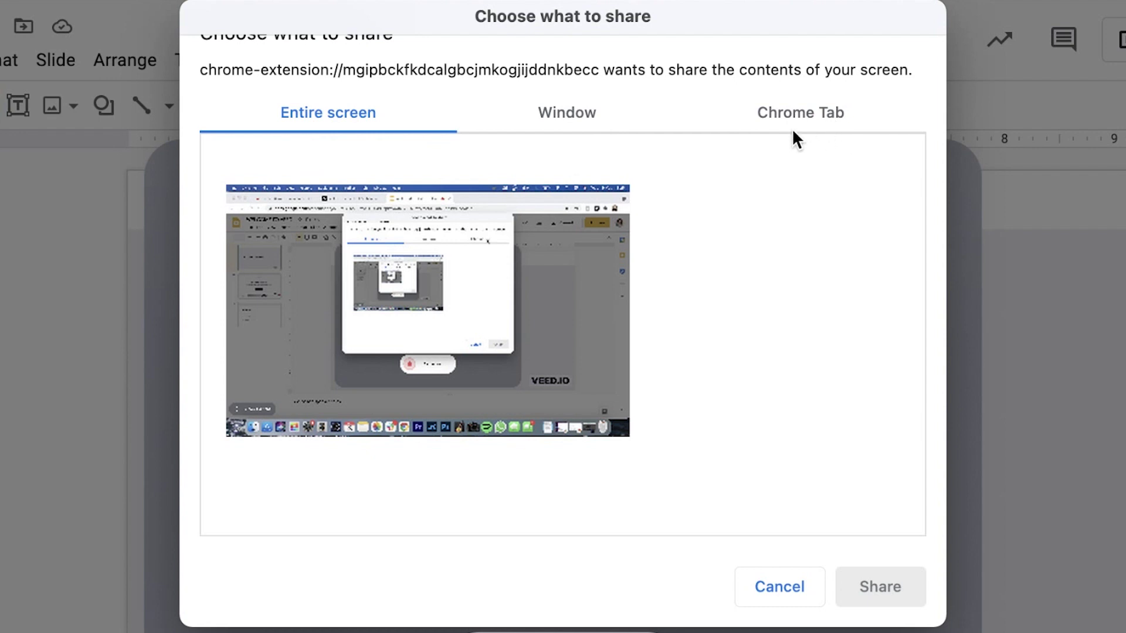
- Share the VEED browser window from the Window tab of Chrome's share dialog
{"action": "left_click", "coordinate": [566, 108]}
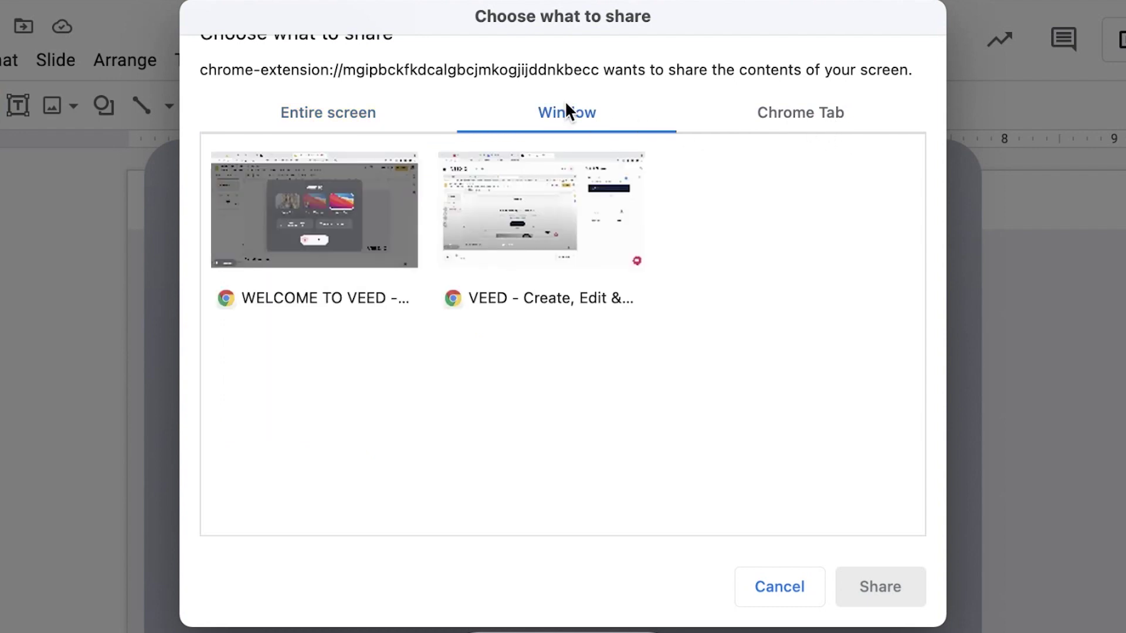
{"action": "left_click", "coordinate": [518, 230]}
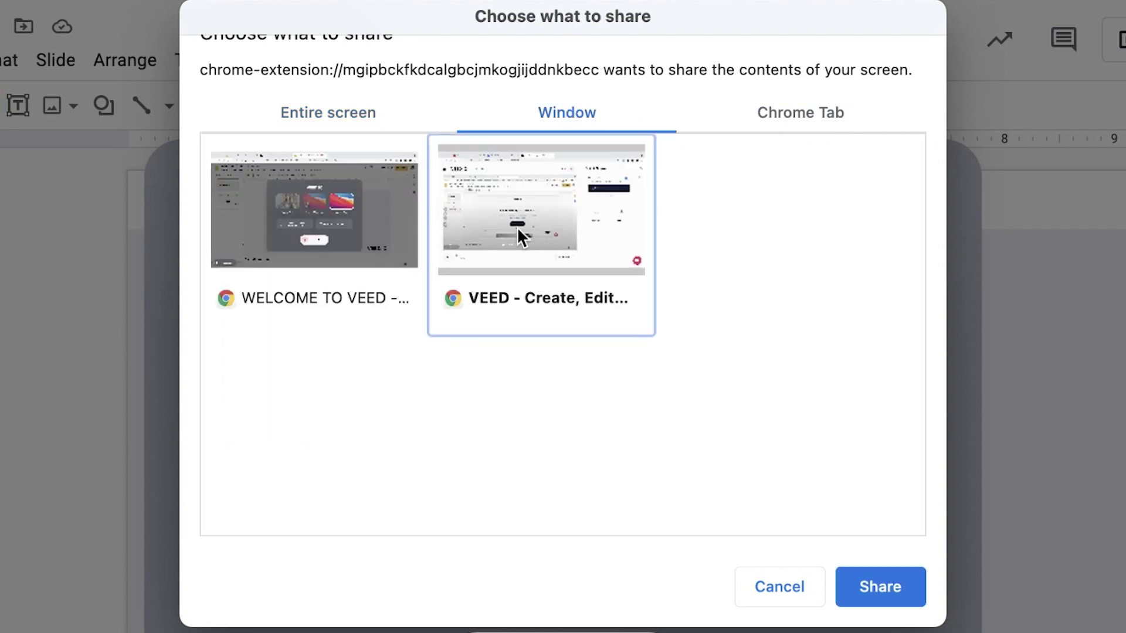
{"action": "left_click", "coordinate": [882, 586]}
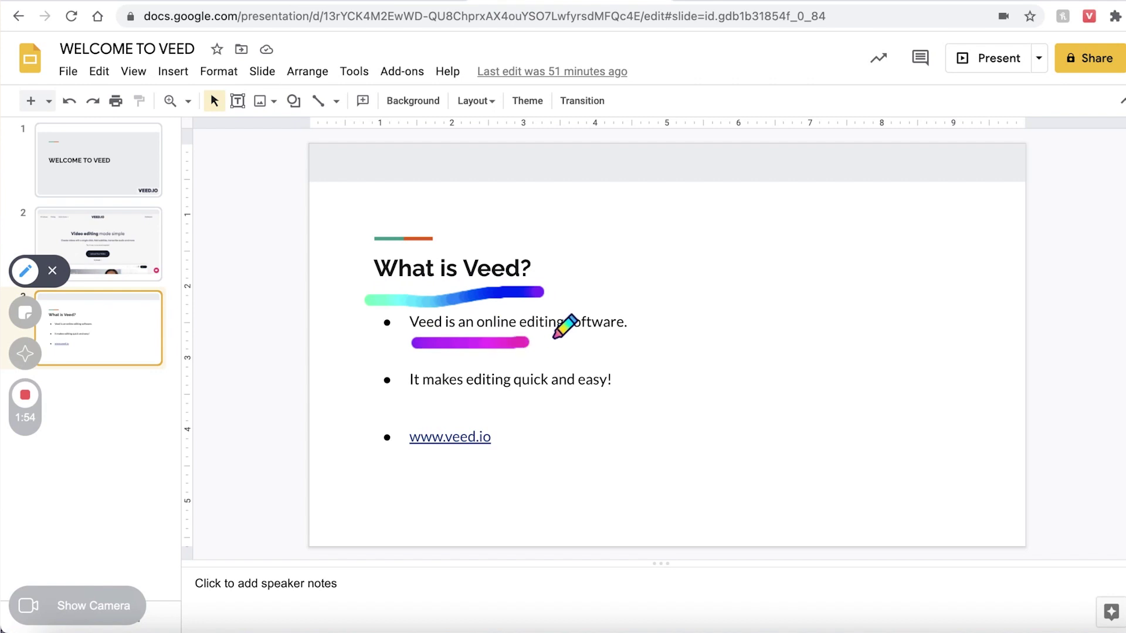
- Underline the first bullet under 'What is Veed?' with a pen stroke
{"action": "left_click_drag", "start_coordinate": [553, 338], "coordinate": [625, 340]}
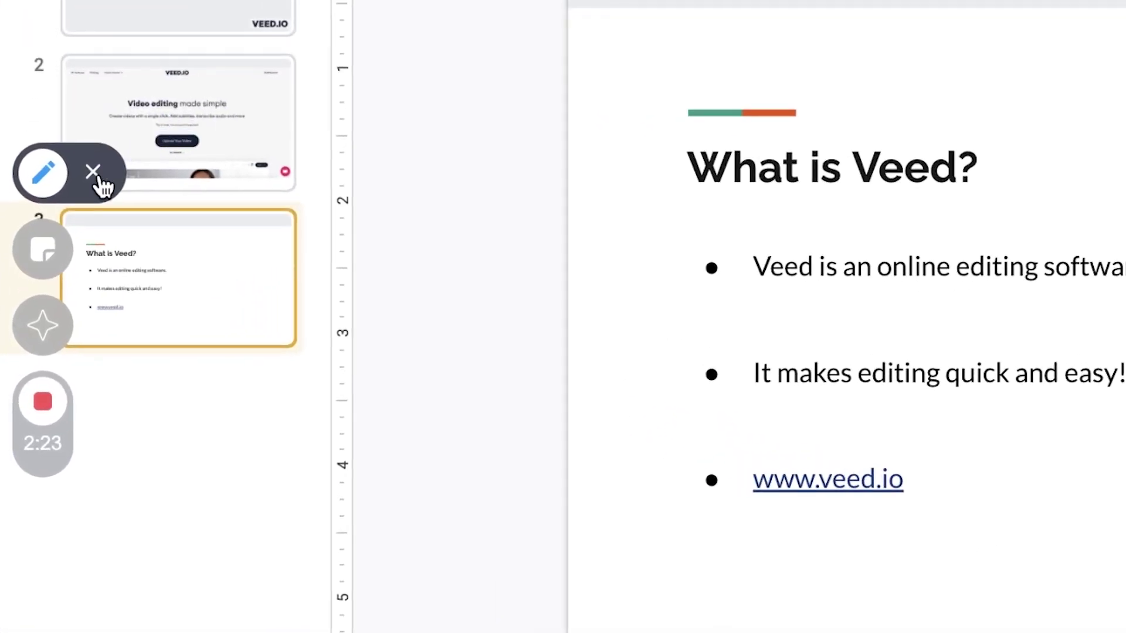
- Exit drawing mode, add three sticky notes, and move Note 3 upper right and Note 2 left
{"action": "left_click", "coordinate": [94, 173]}
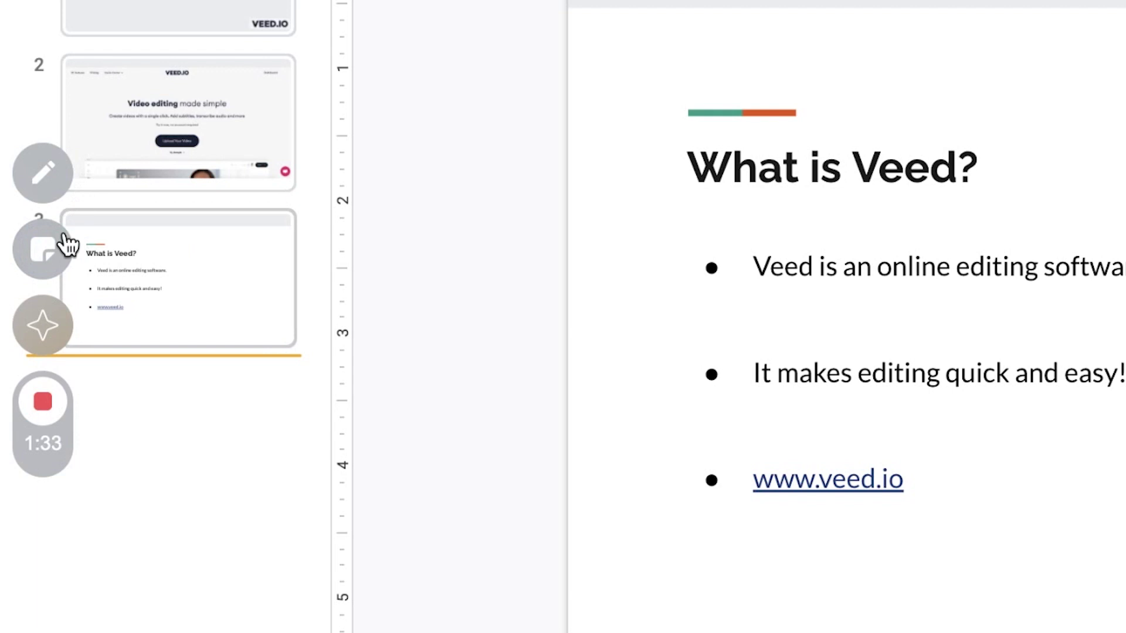
{"action": "left_click", "coordinate": [47, 251]}
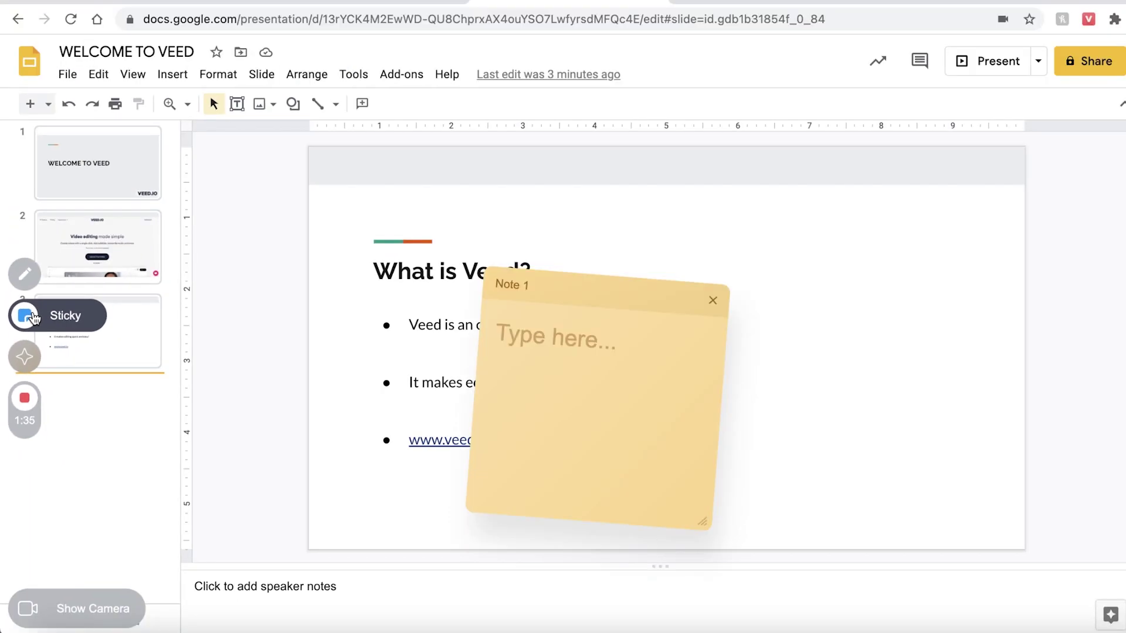
{"action": "left_click", "coordinate": [33, 317]}
{"action": "left_click", "coordinate": [34, 317]}
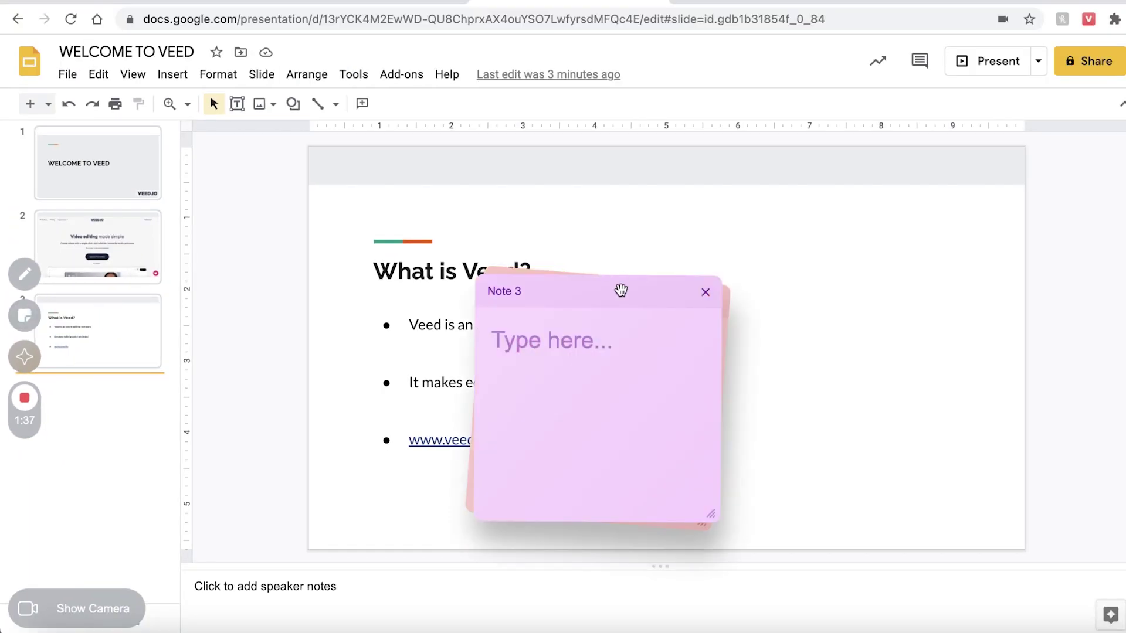
{"action": "left_click_drag", "start_coordinate": [619, 296], "coordinate": [879, 200]}
{"action": "left_click_drag", "start_coordinate": [609, 300], "coordinate": [300, 274]}
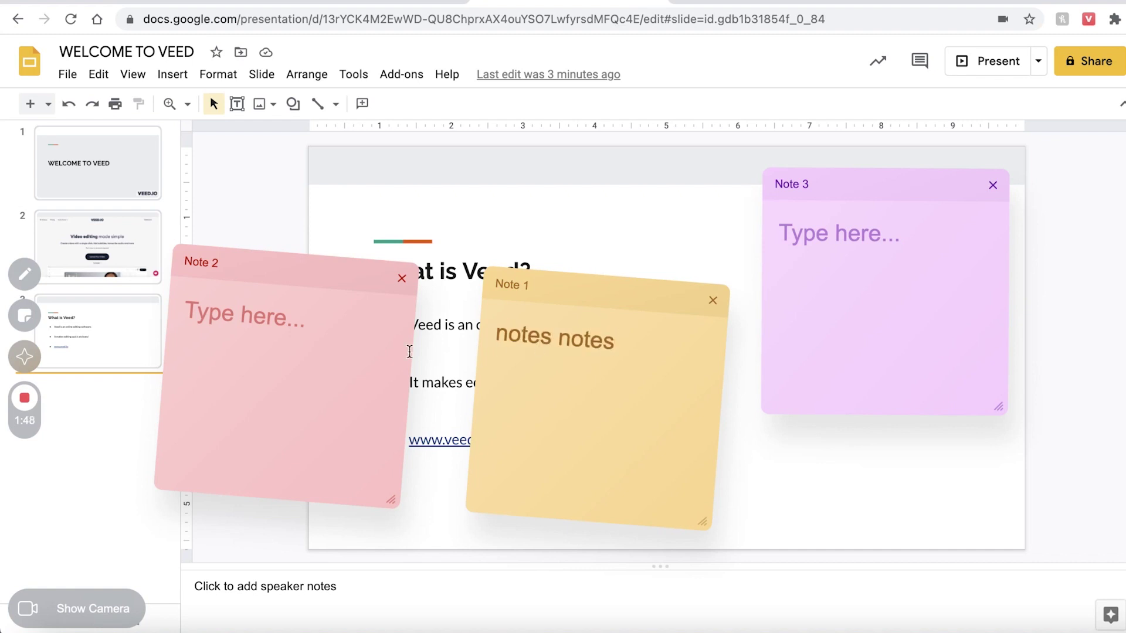
- Close Note 2, Note 1 and Note 3 to clear slide 3
{"action": "left_click", "coordinate": [402, 278]}
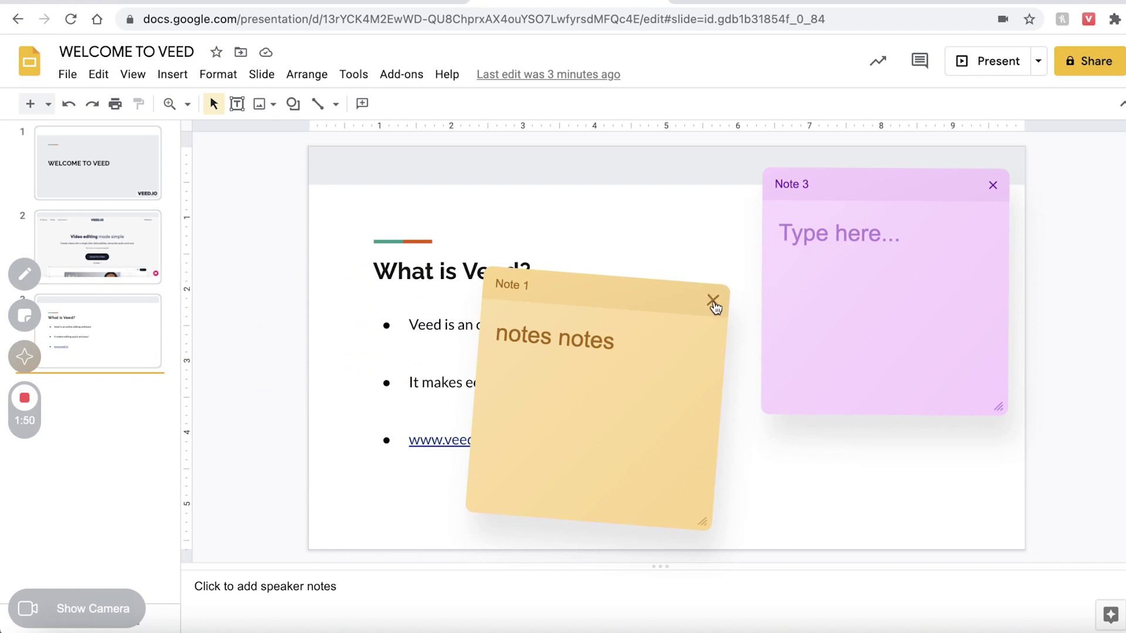
{"action": "left_click", "coordinate": [713, 301]}
{"action": "left_click", "coordinate": [993, 185]}
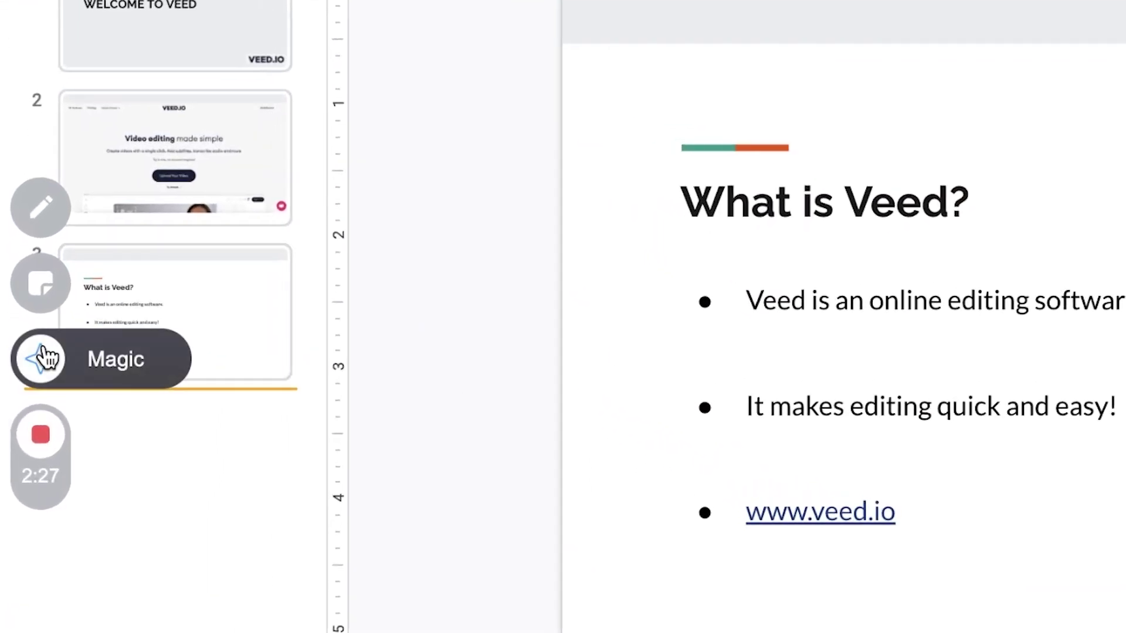
- Turn on the Magic confetti effect, then stop the recording
{"action": "left_click", "coordinate": [42, 359]}
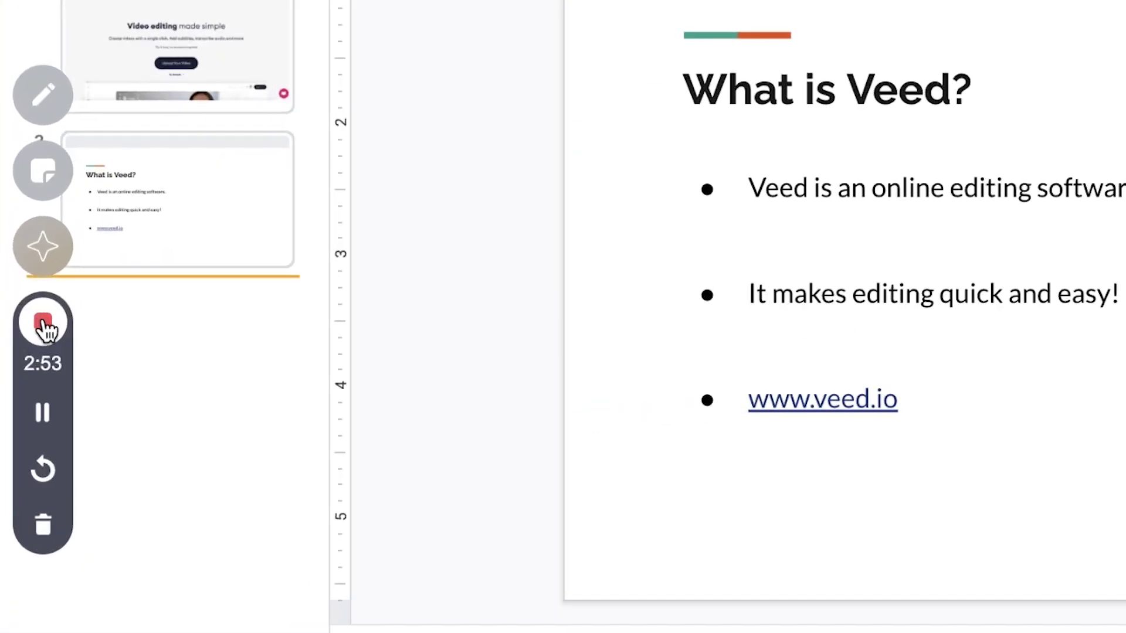
{"action": "left_click", "coordinate": [43, 322]}
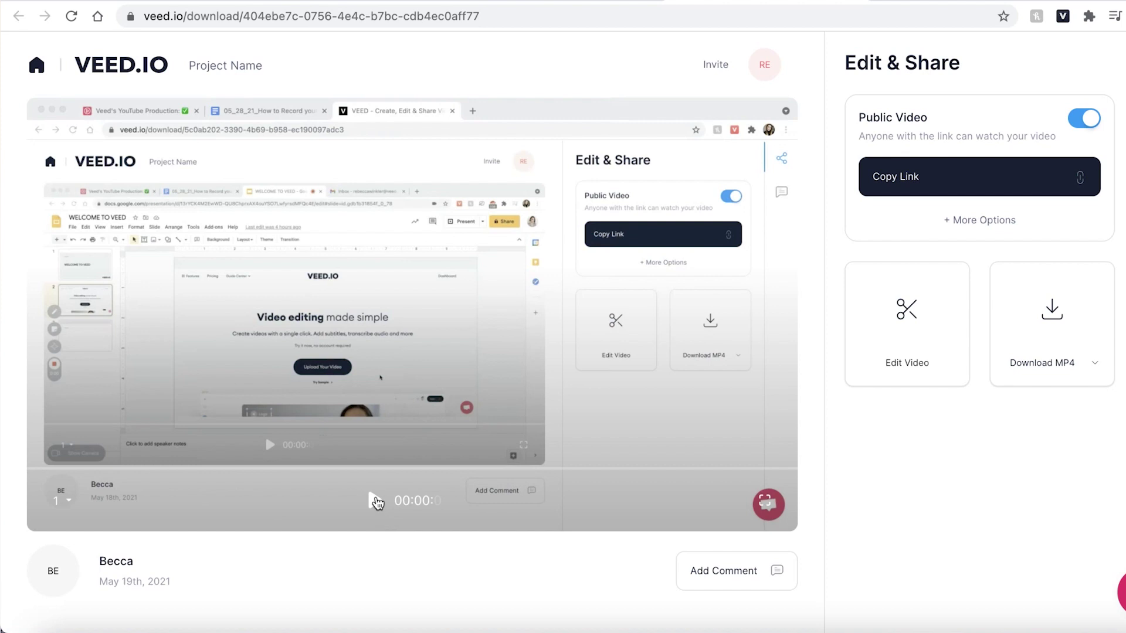
- Play back the recording, copy its share link, try the editor, and download it as Untitled.mp4
{"action": "left_click", "coordinate": [375, 500]}
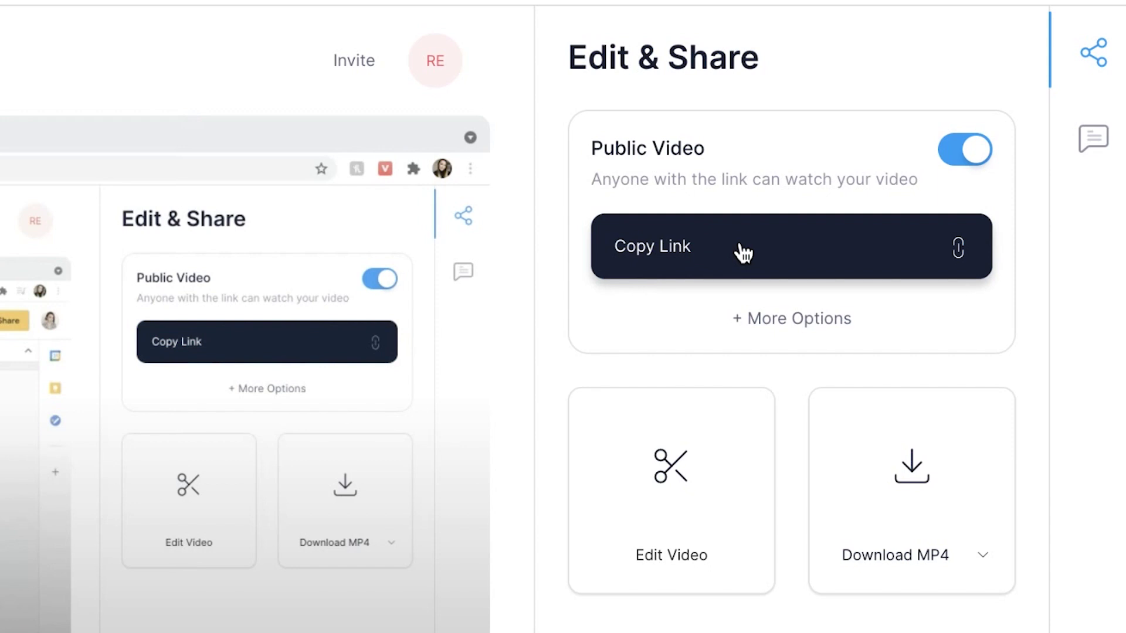
{"action": "left_click", "coordinate": [703, 252]}
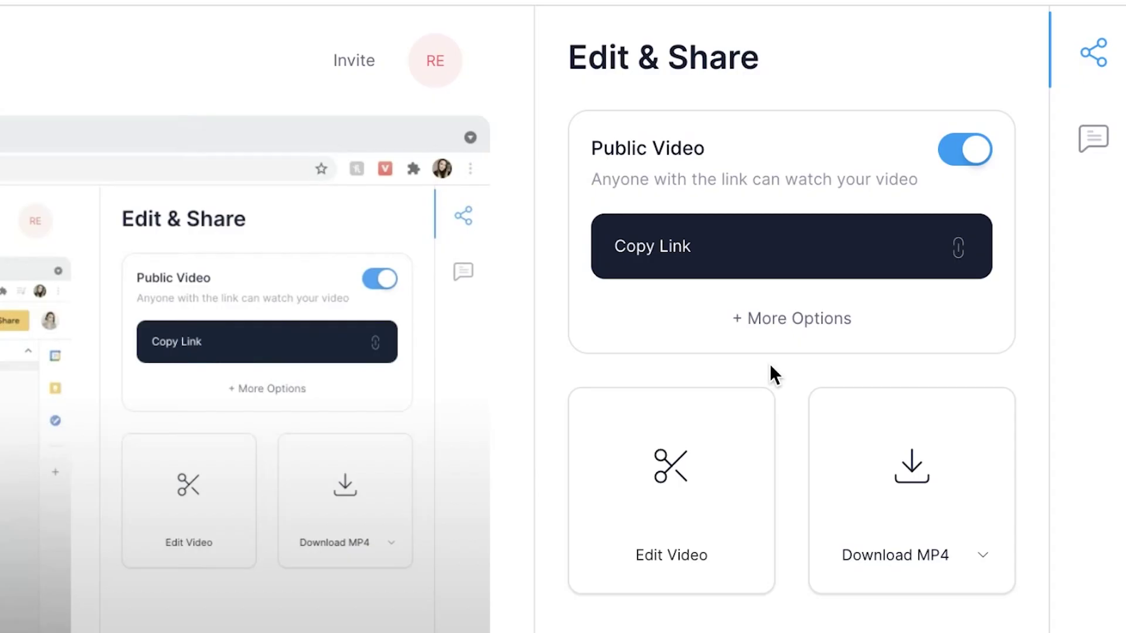
{"action": "left_click", "coordinate": [732, 476]}
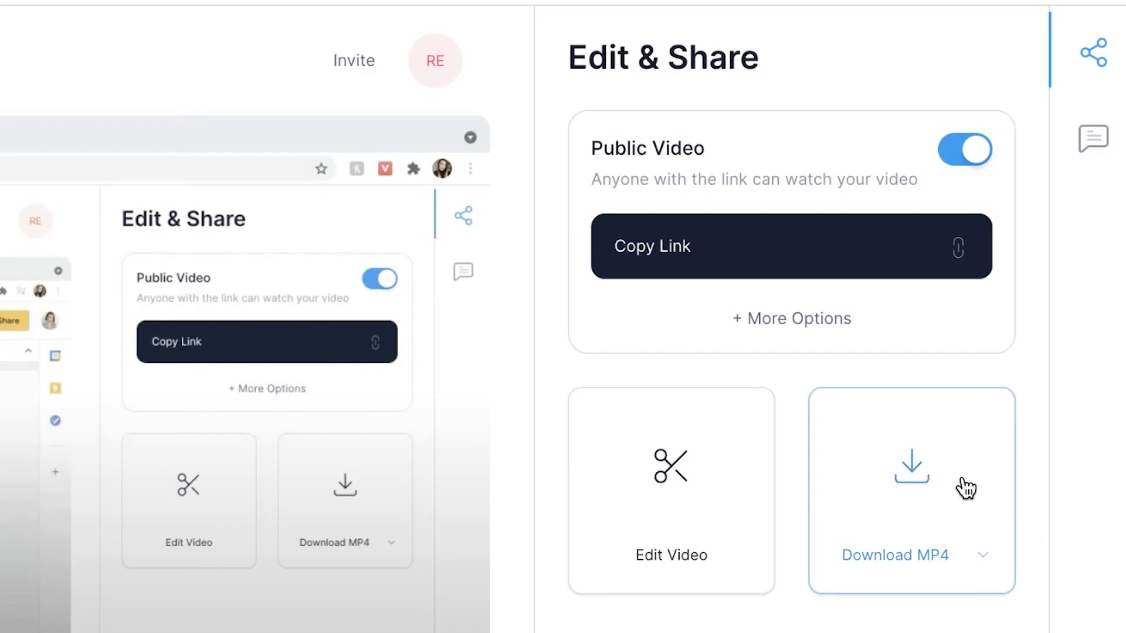
{"action": "left_click", "coordinate": [898, 488]}
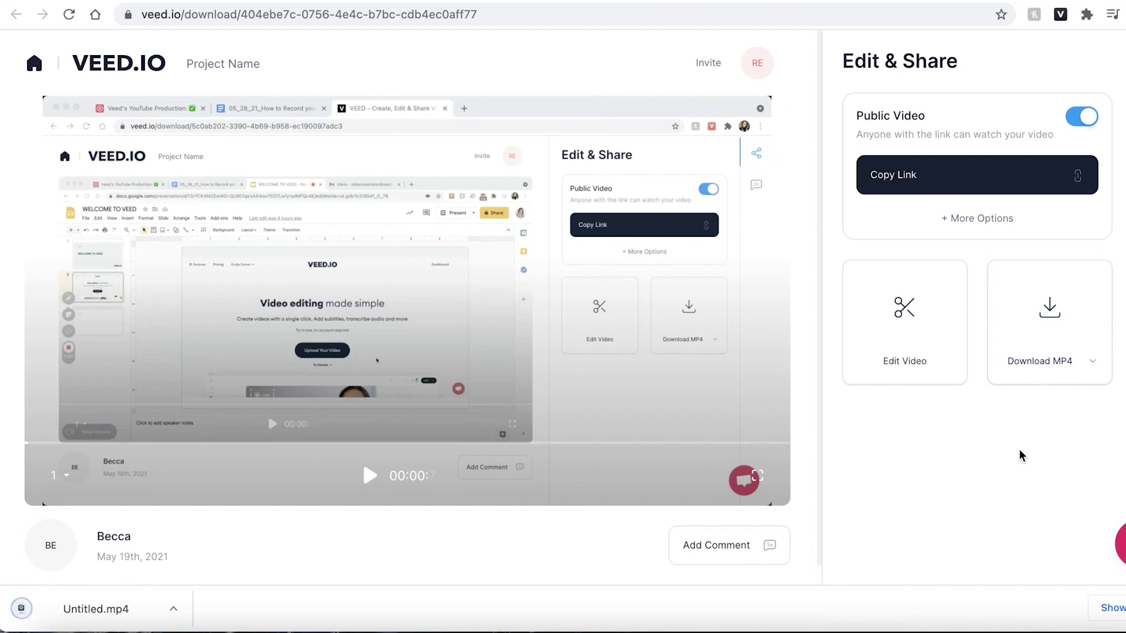